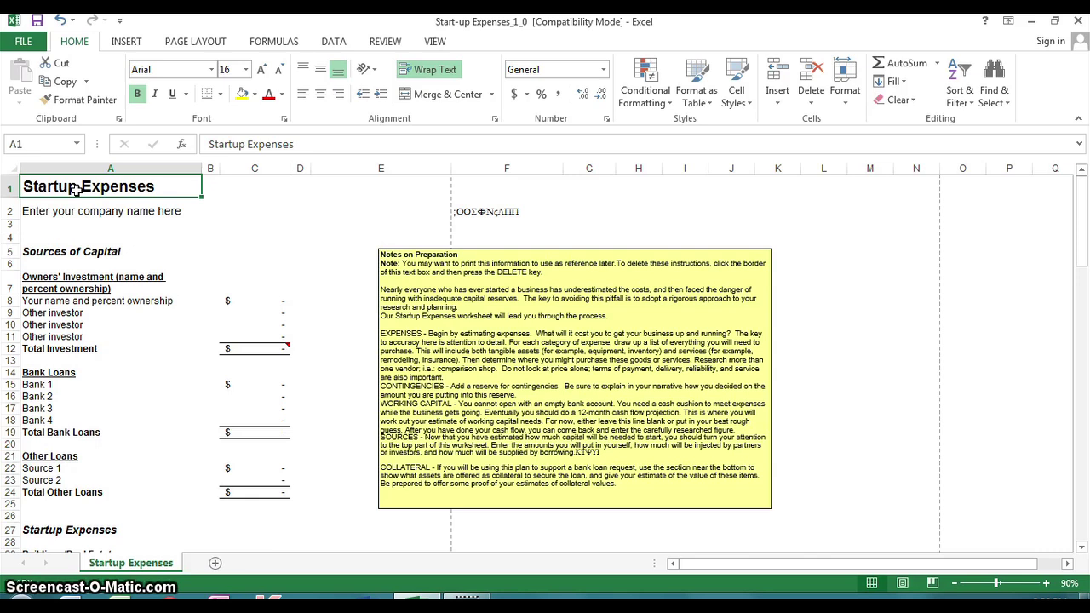
- Edit cell F2 and backspace away its garbled symbols so only 'N' remains
click(514, 213)
click(507, 172)
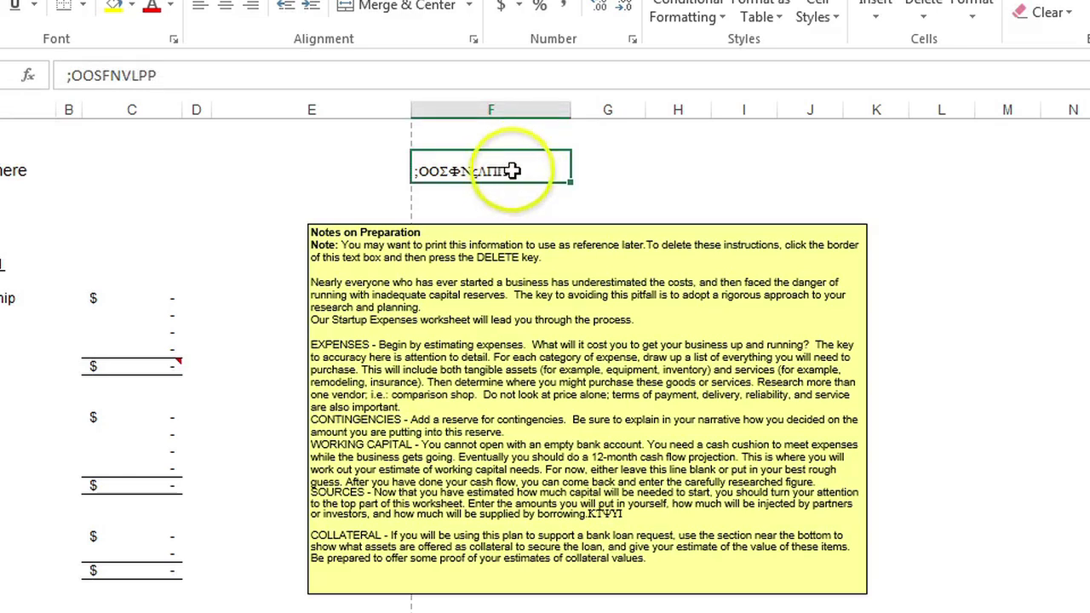
click(513, 171)
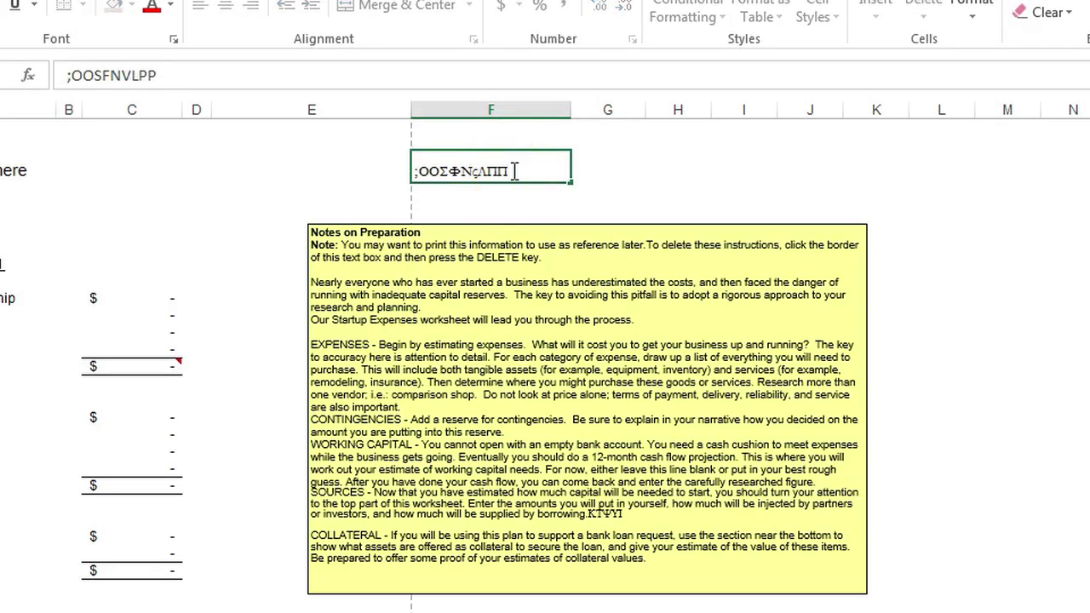
click(458, 172)
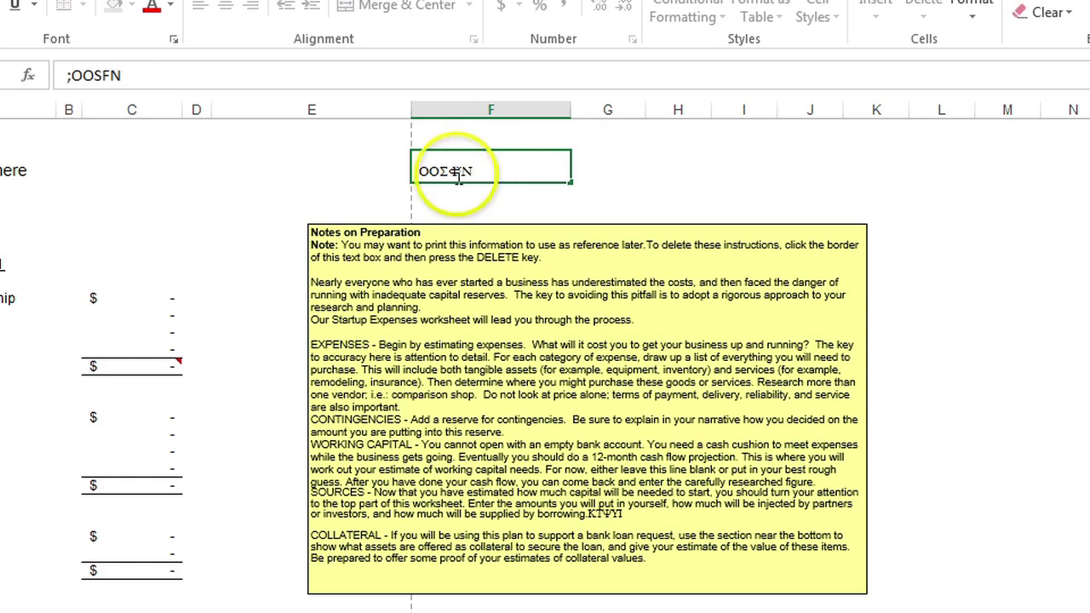
click(434, 170)
key(BackSpace)
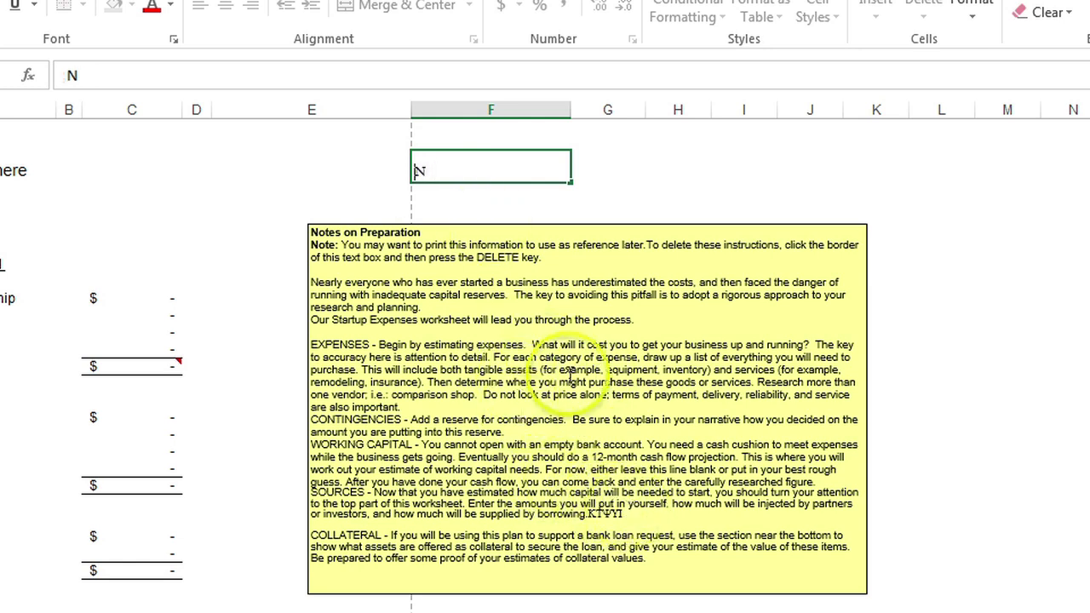
- Trim the garbled symbols after 'borrowing.' in the yellow Notes SOURCES paragraph, leaving 'K'
click(575, 224)
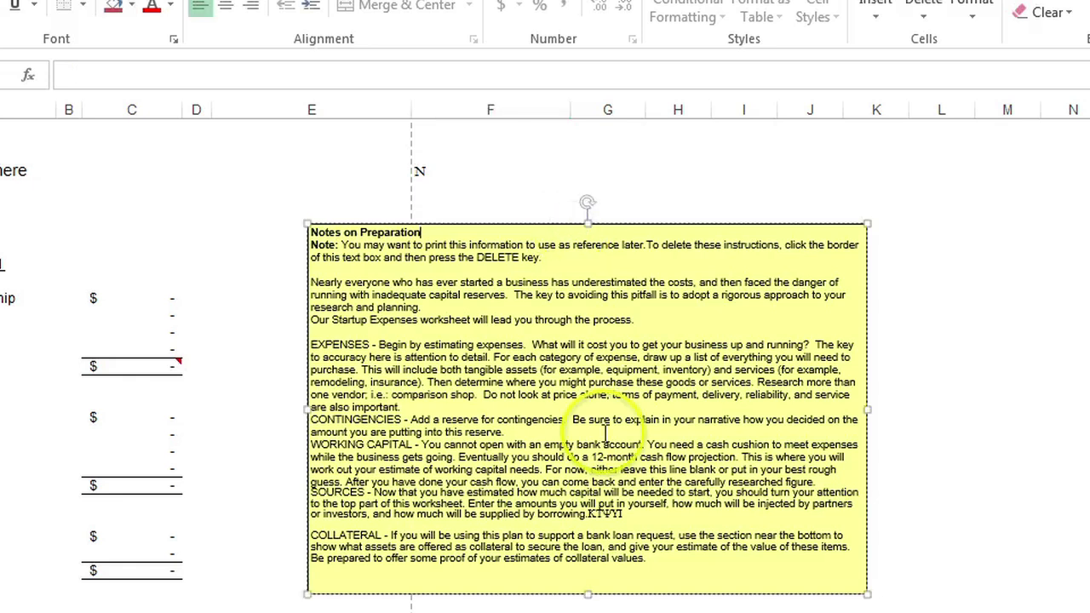
click(628, 513)
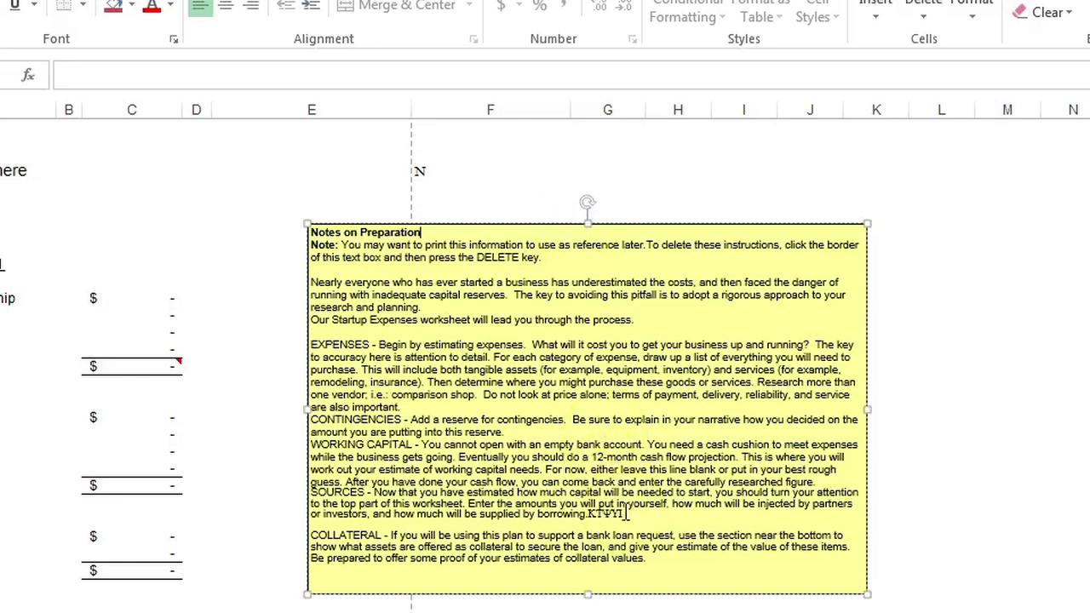
click(674, 513)
click(589, 514)
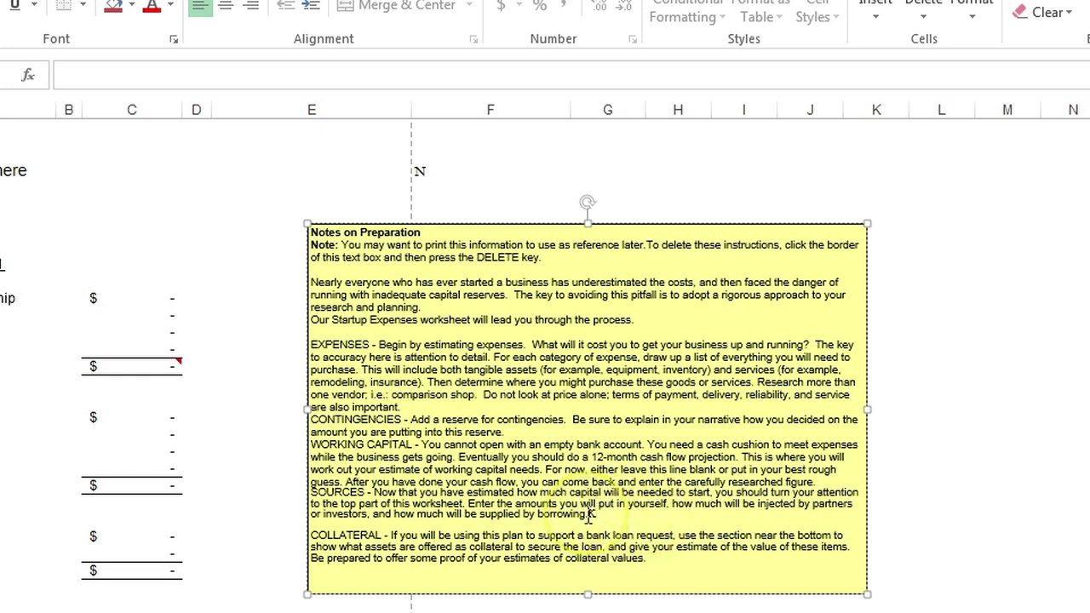